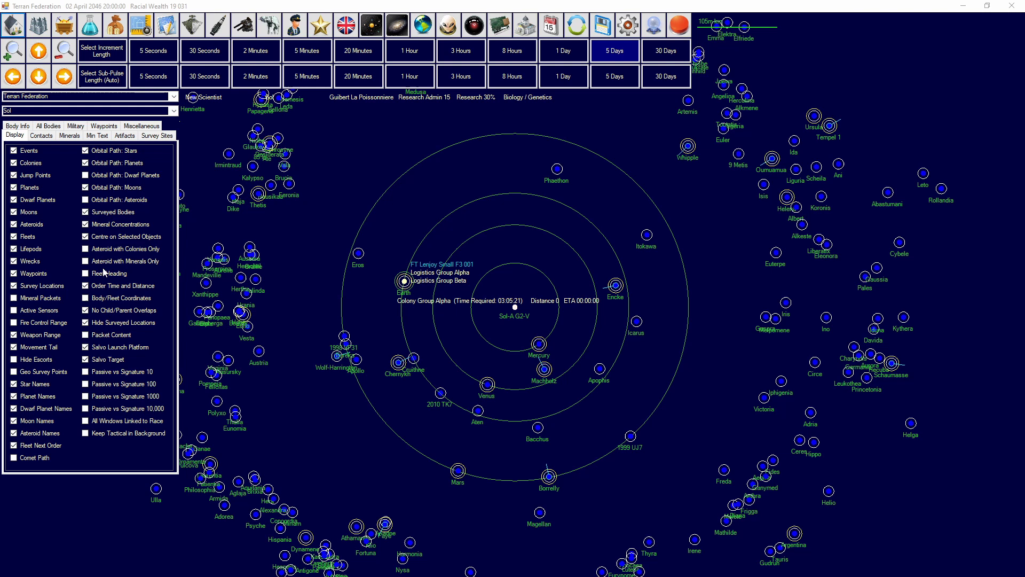
# Step: Open Medal Management for the Terran Federation and move the window up and to the right
pyautogui.click(312, 31)
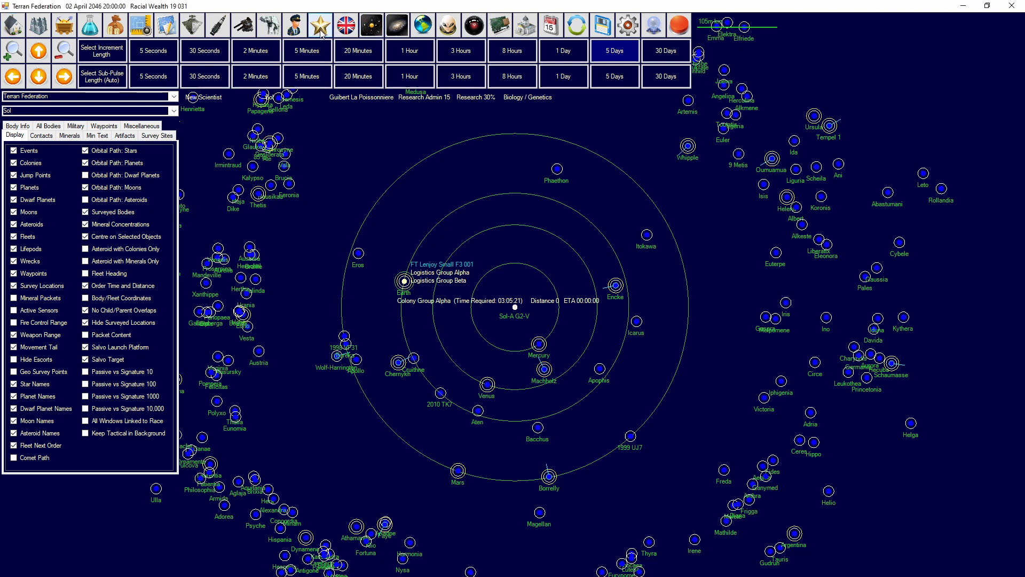
pyautogui.moveTo(284, 113); pyautogui.dragTo(363, 57)
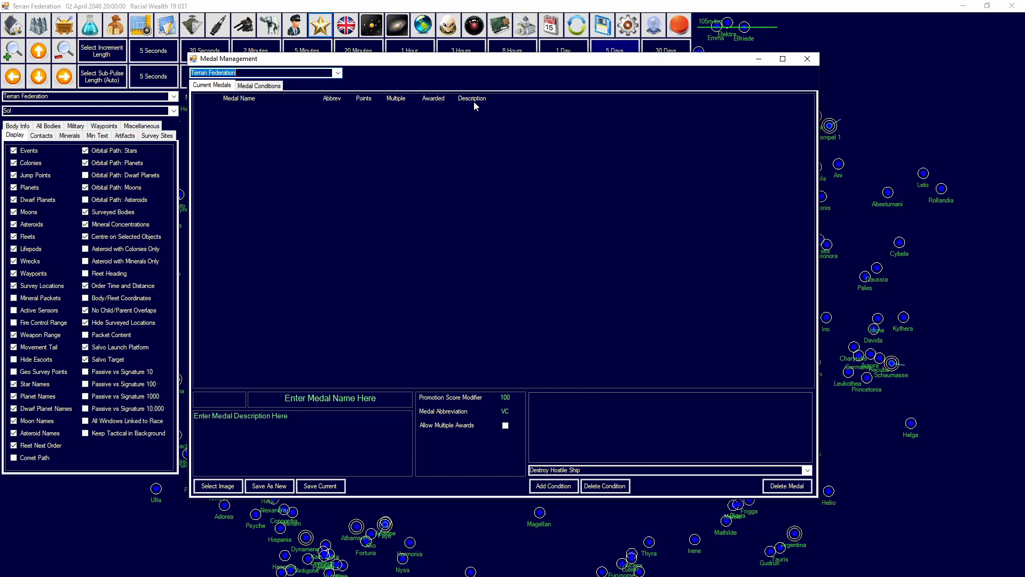
pyautogui.click(271, 402)
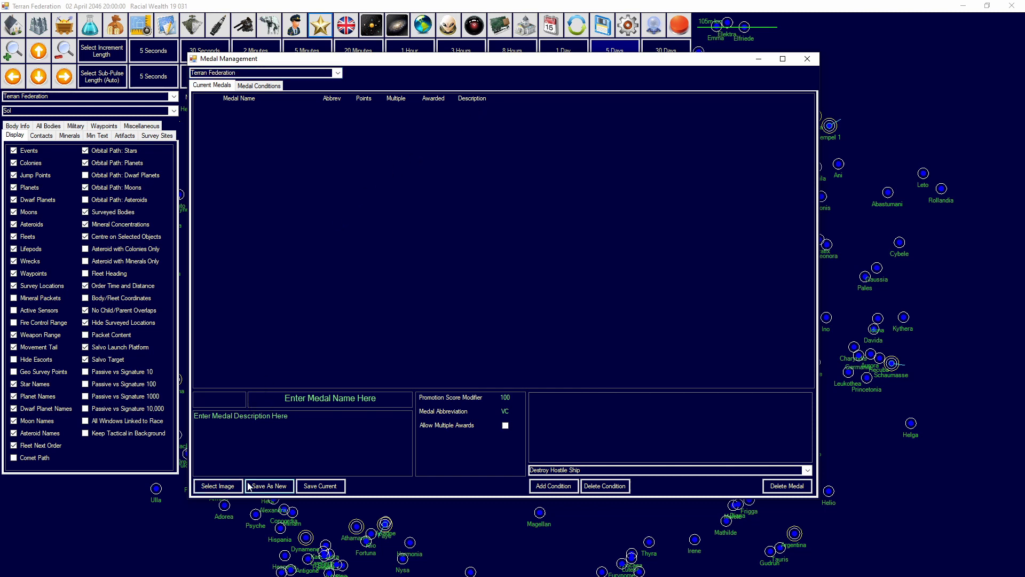
# Step: Load 'UNSC Defence Force Achievement Medal.png' from the Medals folder as the new medal's ribbon image
pyautogui.click(344, 432)
pyautogui.press('Tab')
pyautogui.press('Tab')
pyautogui.click(224, 489)
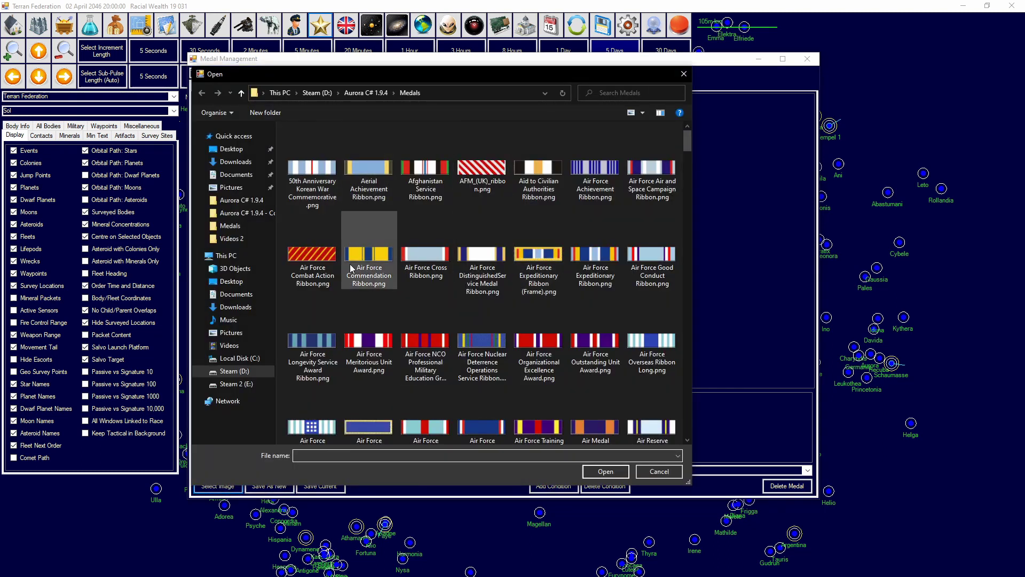
pyautogui.scroll(-15, 487, 214)
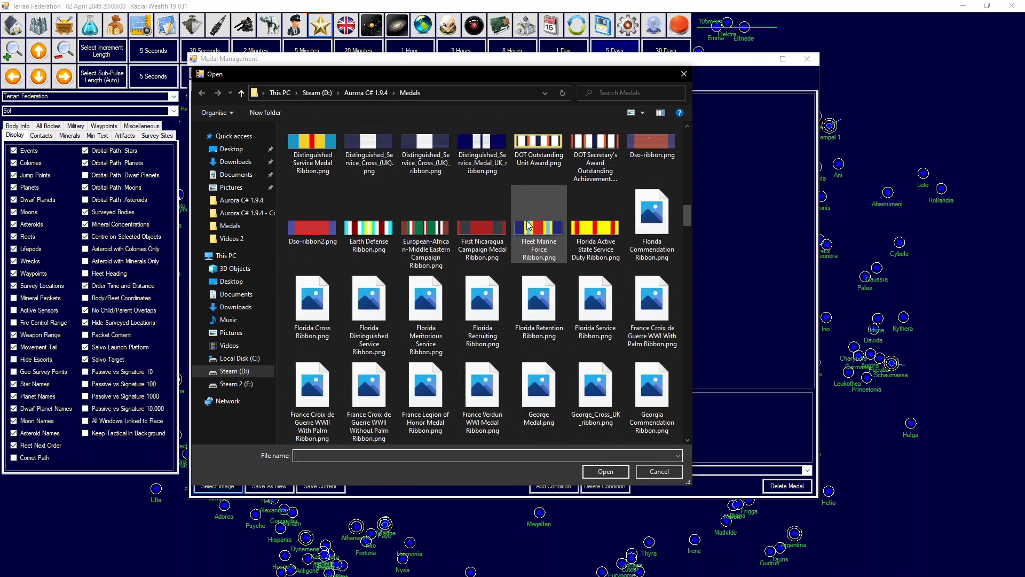
pyautogui.scroll(-20, 528, 225)
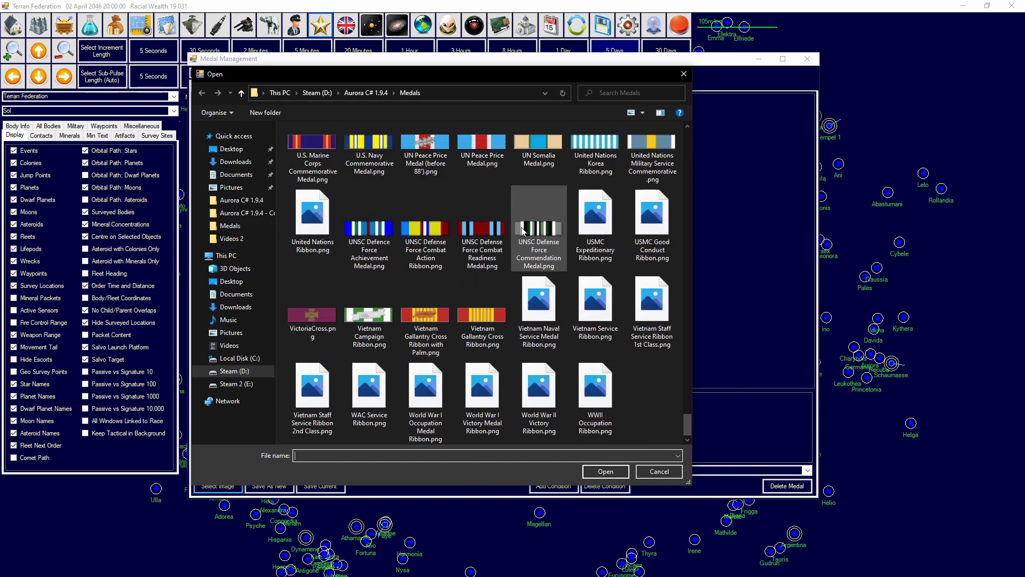
pyautogui.click(357, 230)
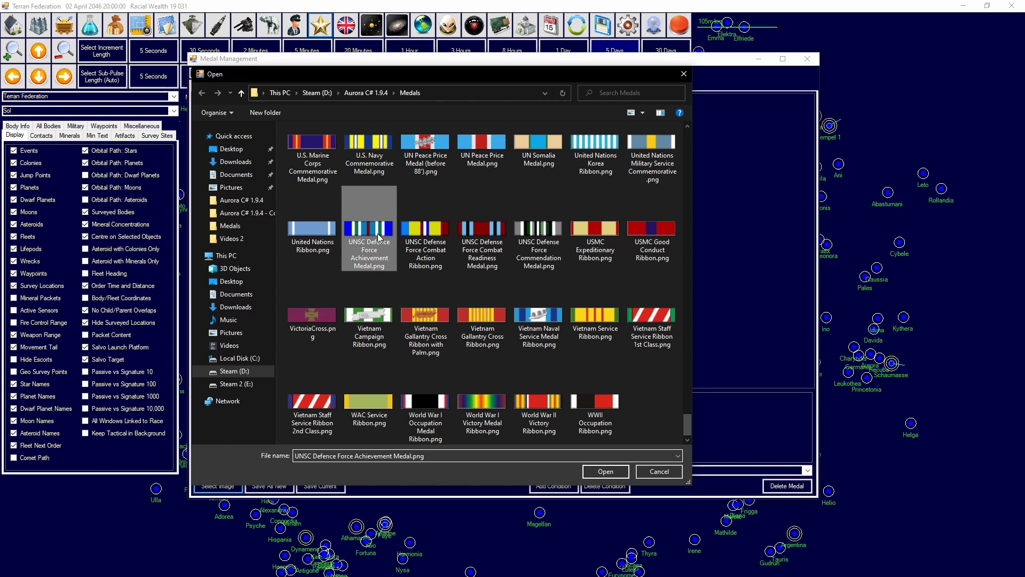
pyautogui.doubleClick(379, 225)
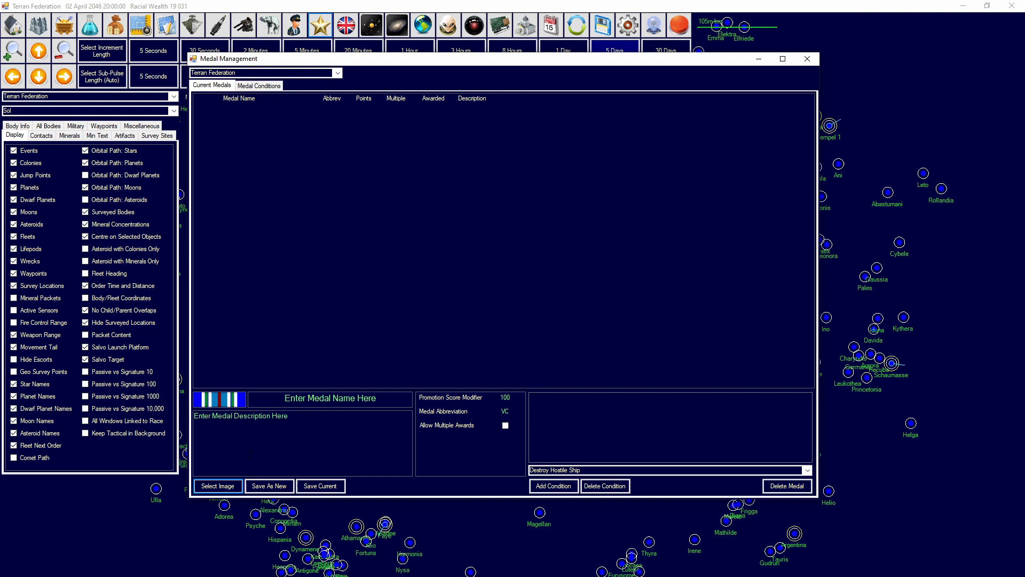
# Step: Name the medal 'The UNSC Medal of Honor' and replace abbreviation VC with UNMOH
pyautogui.click(330, 398)
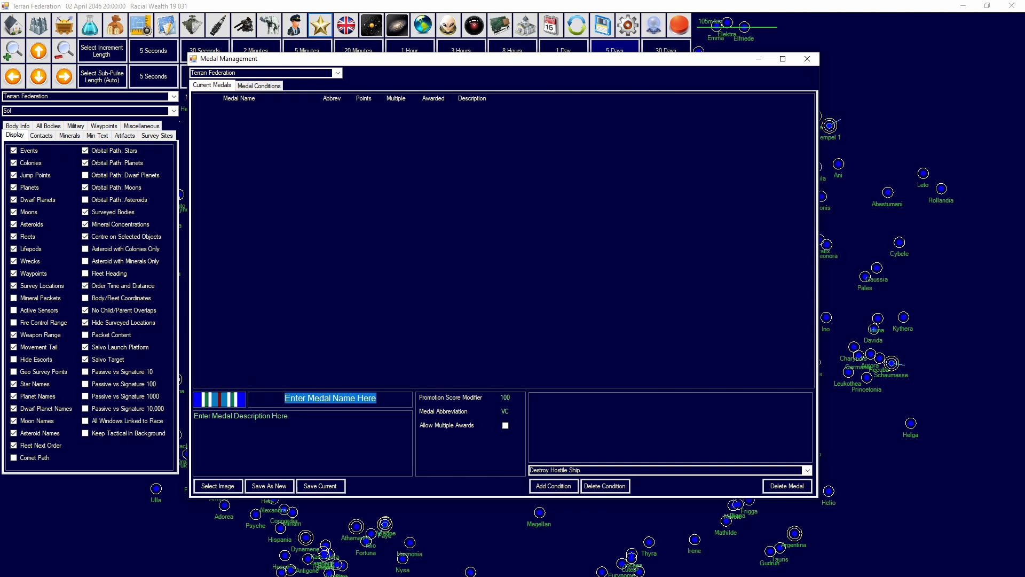
pyautogui.press('BackSpace')
pyautogui.write('The UN')
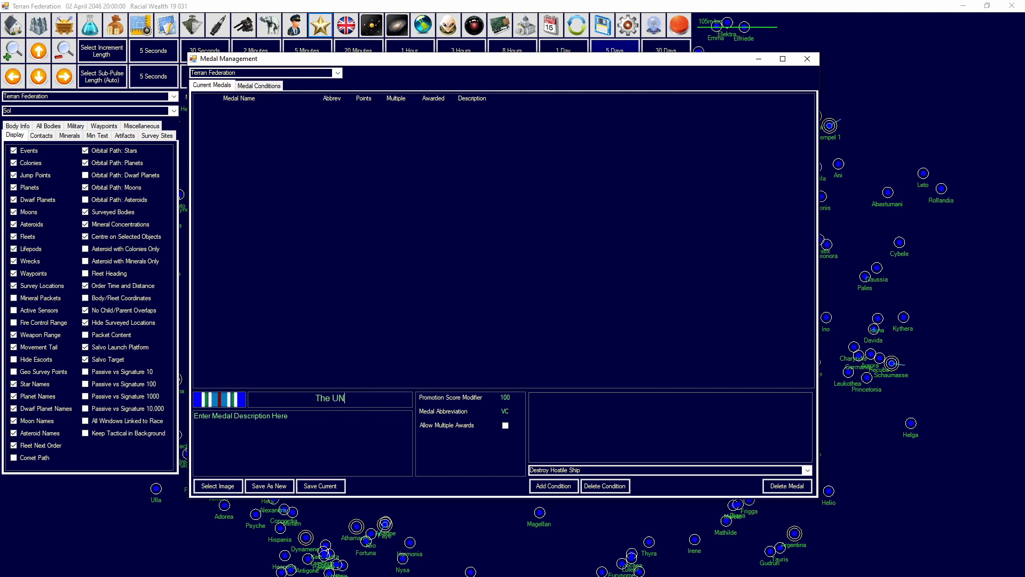
pyautogui.write('SC Medal of Honor')
pyautogui.click(297, 439)
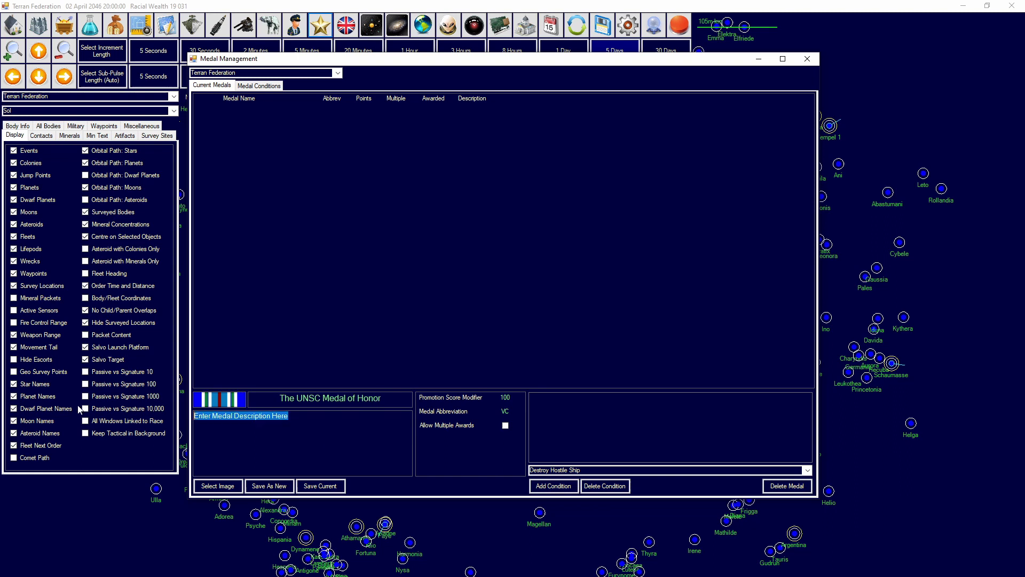
pyautogui.doubleClick(505, 410)
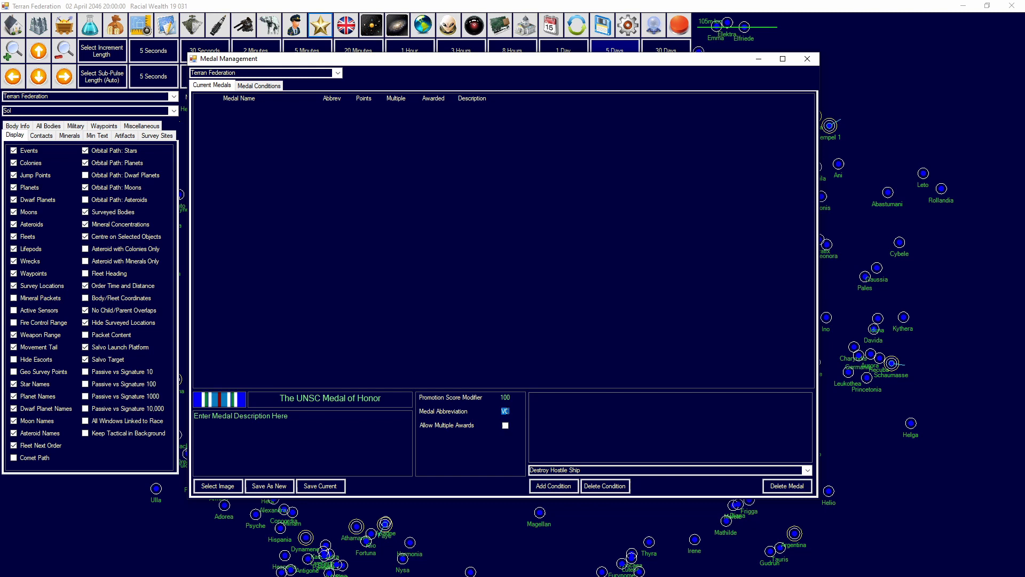
pyautogui.write('UNMOH')
# Step: Set promotion score 300, allow multiple awards, and save it as a new medal
pyautogui.press('Tab')
pyautogui.write('3343434')
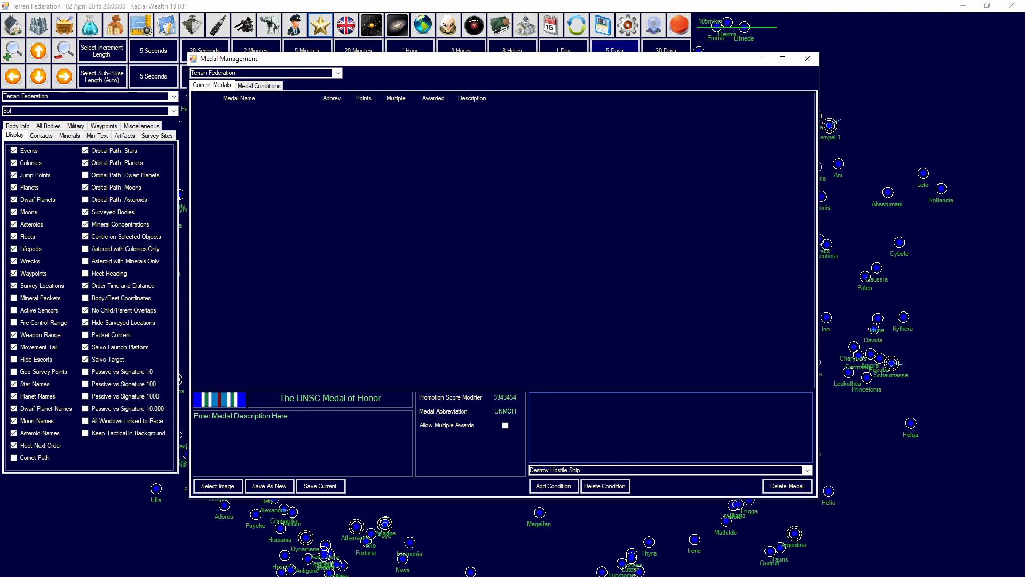
pyautogui.hotkey('shift', 'Home')
pyautogui.press('BackSpace')
pyautogui.write('300')
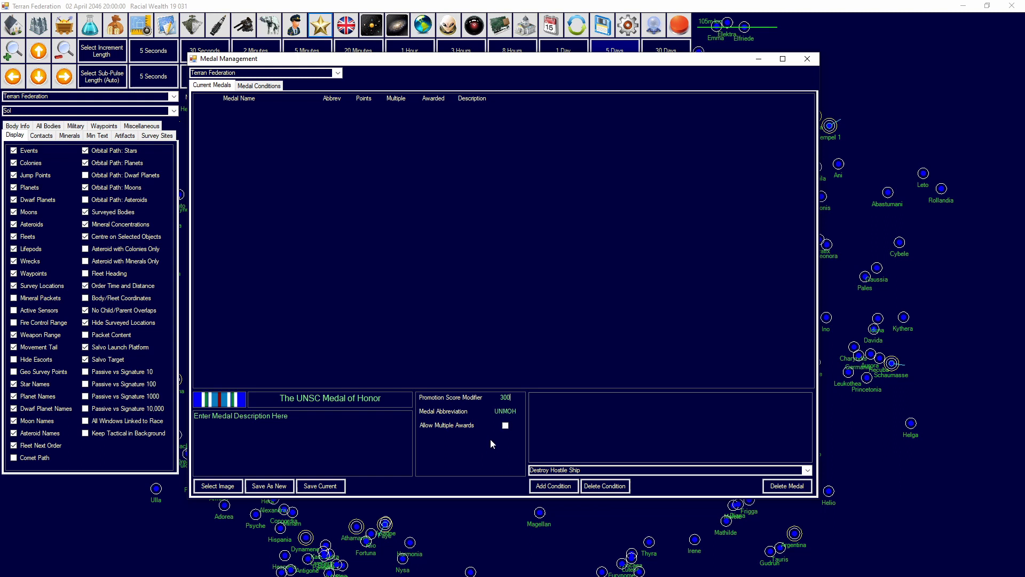
pyautogui.click(503, 426)
pyautogui.click(268, 487)
pyautogui.click(446, 117)
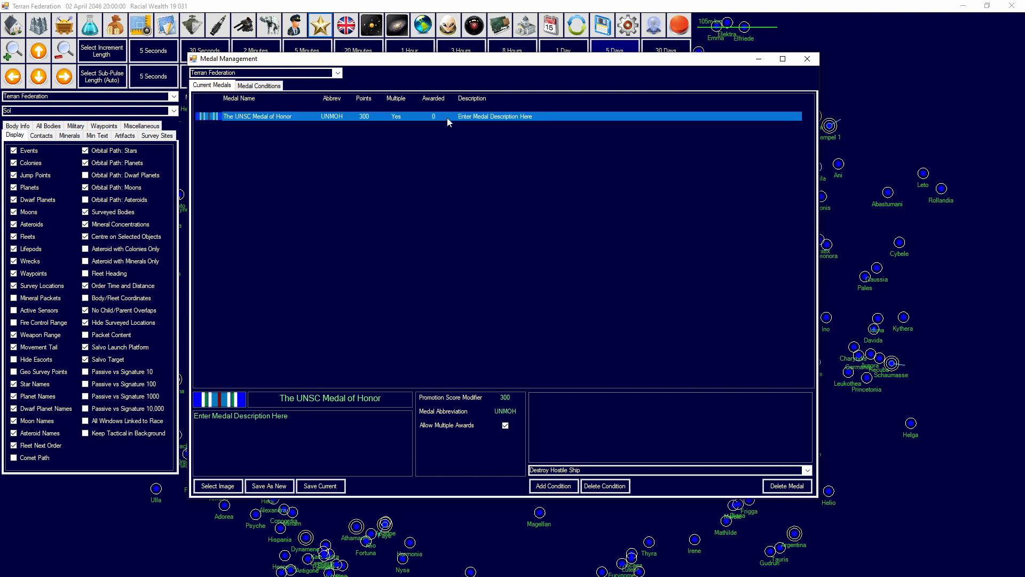
# Step: Add the 'Destroy 100,000 tons of Military Shipping' condition to The UNSC Medal of Honor
pyautogui.click(806, 470)
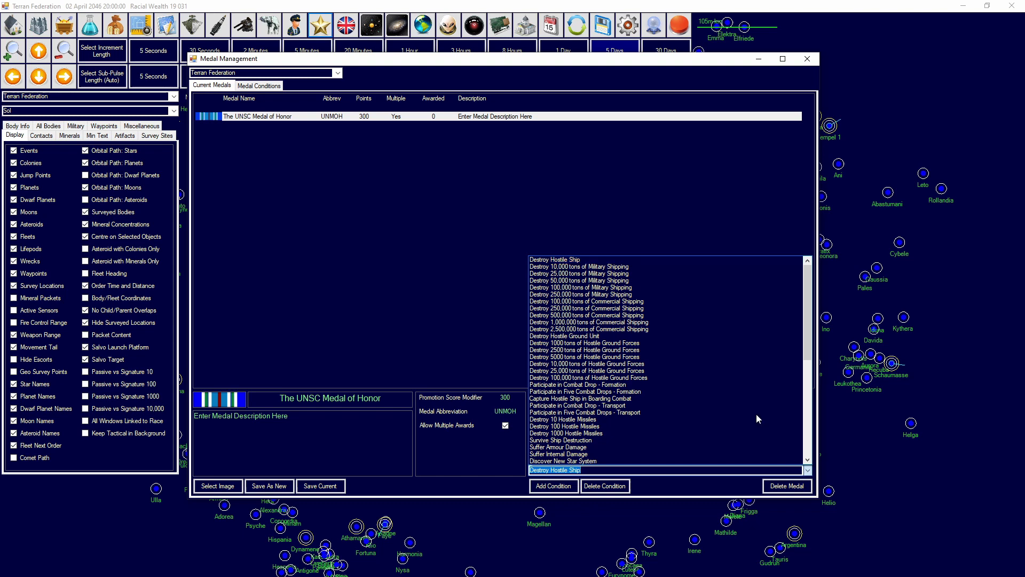
pyautogui.click(591, 289)
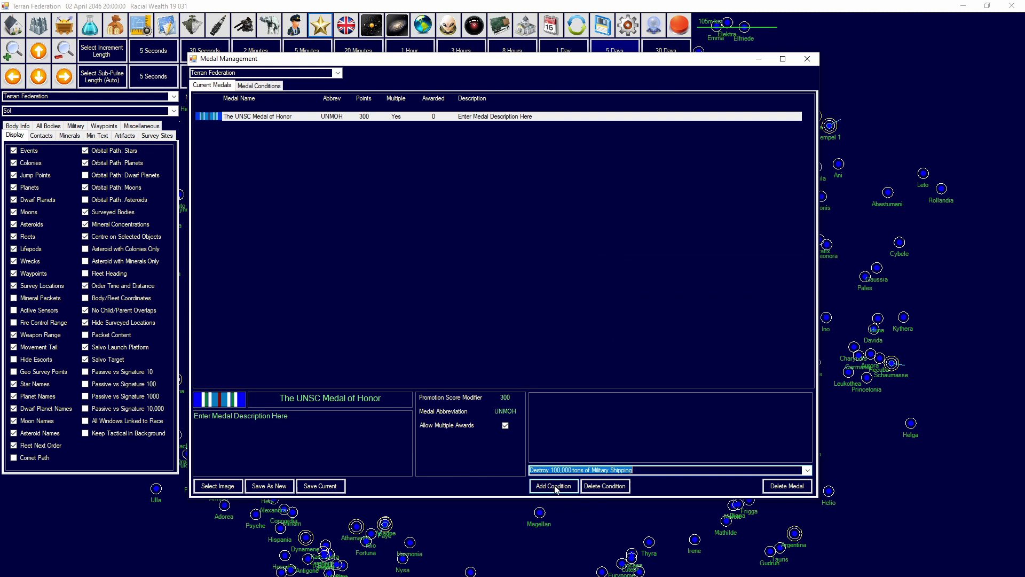
pyautogui.click(555, 486)
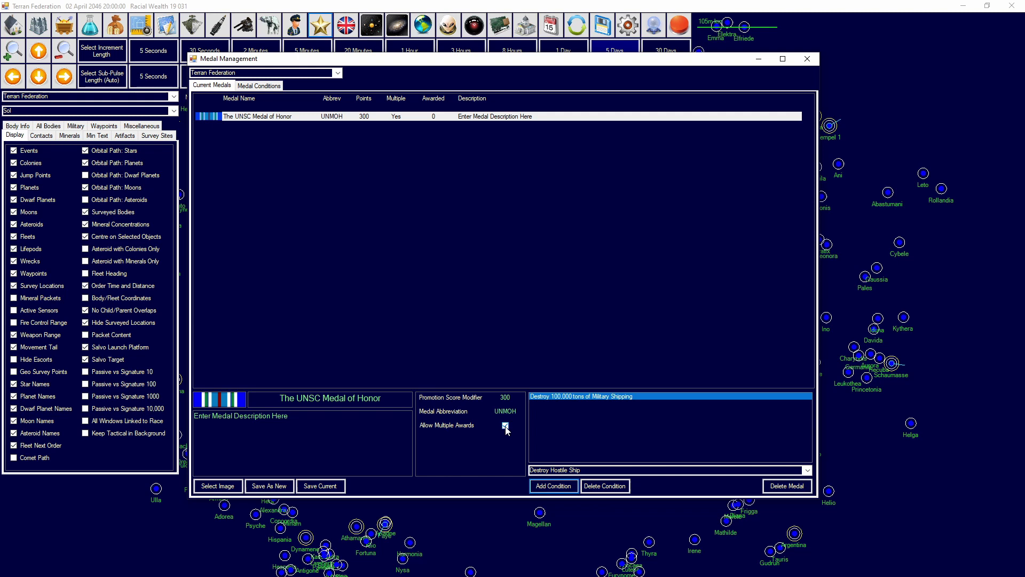
# Step: Make the medal single-award, save its settings, and show the Medal Conditions list
pyautogui.click(420, 116)
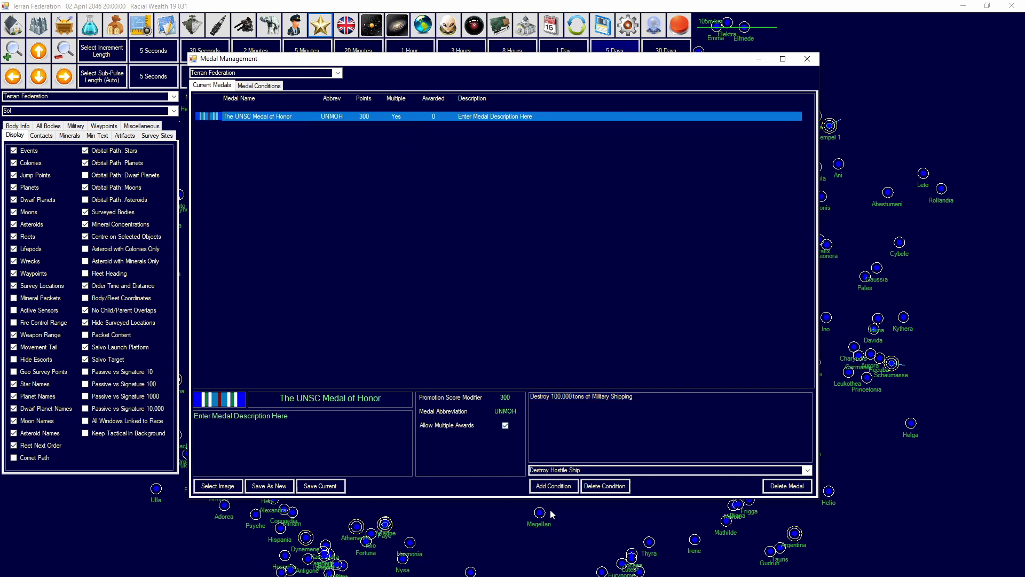
pyautogui.click(320, 486)
pyautogui.click(516, 116)
pyautogui.click(807, 470)
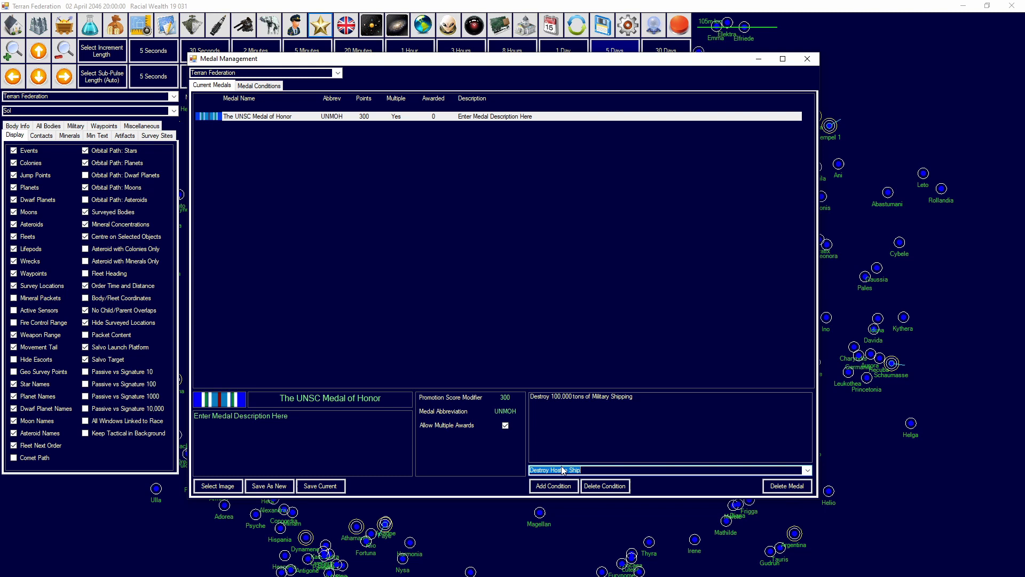
pyautogui.click(505, 425)
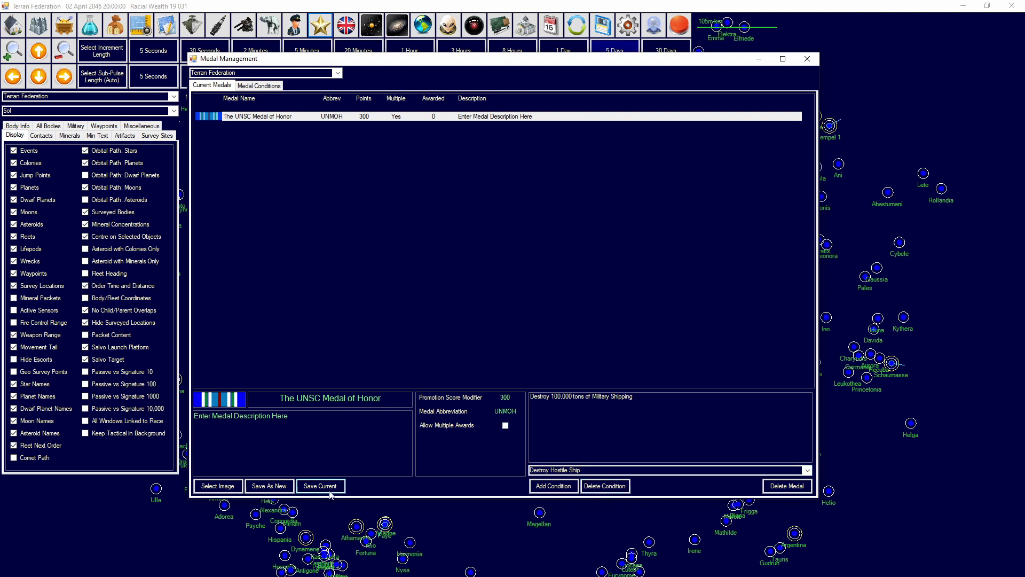
pyautogui.click(327, 489)
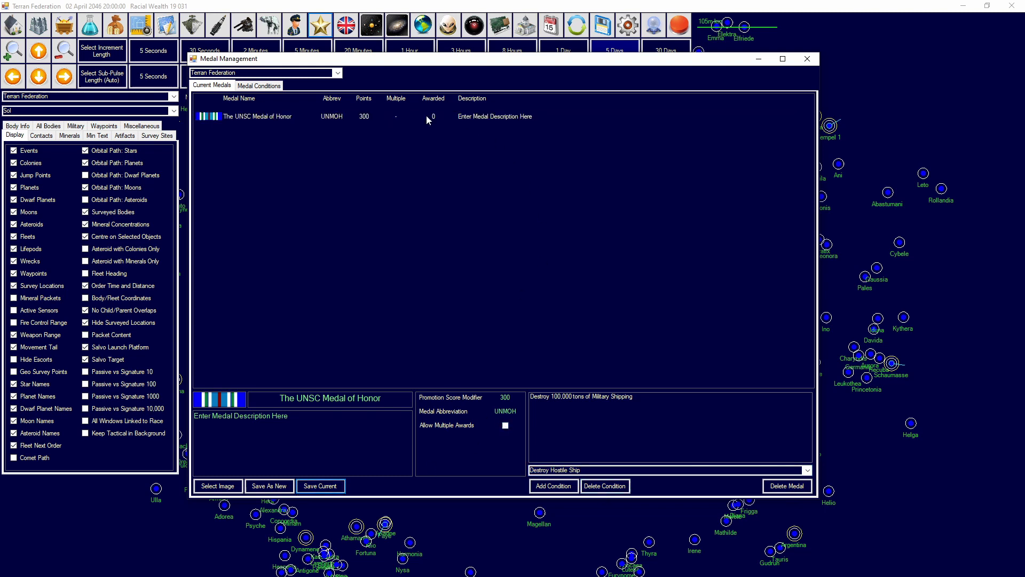
pyautogui.click(261, 87)
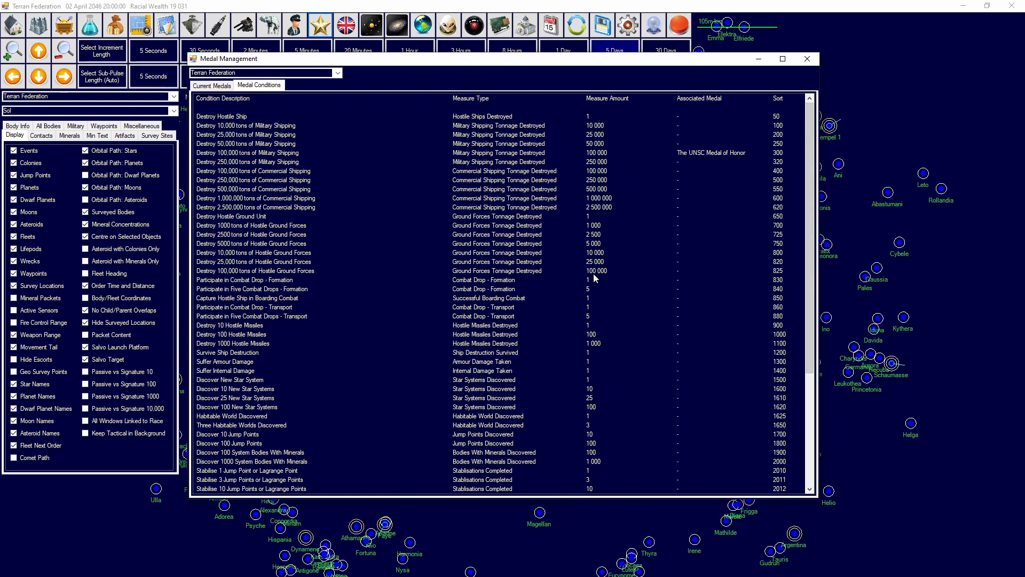
# Step: Scroll through the medal conditions, then return to Current Medals showing The UNSC Medal of Honor
pyautogui.scroll(-3, 649, 258)
pyautogui.scroll(3, 648, 259)
pyautogui.scroll(-10, 657, 321)
pyautogui.scroll(10, 507, 235)
pyautogui.click(208, 85)
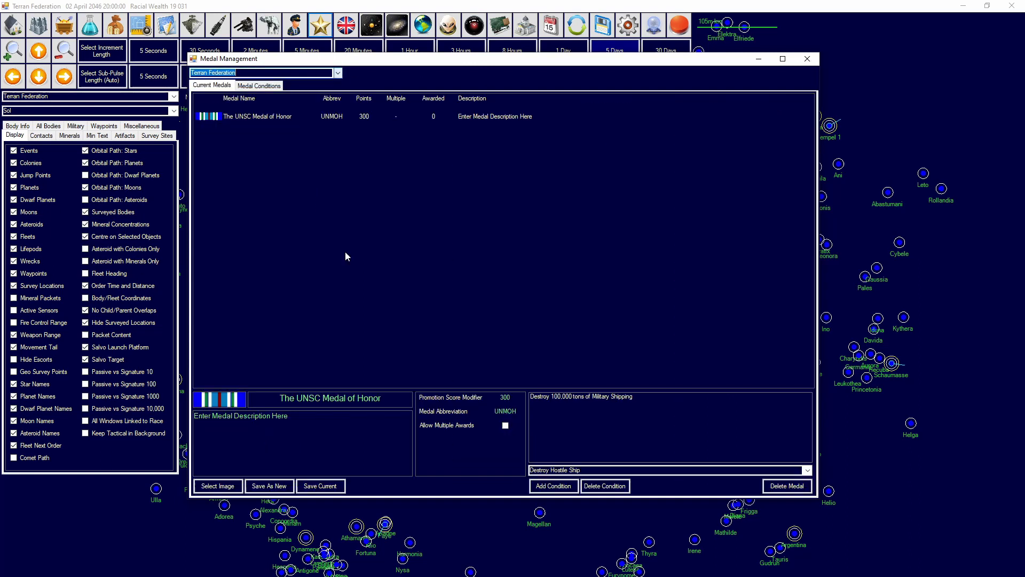
pyautogui.click(217, 486)
pyautogui.click(381, 341)
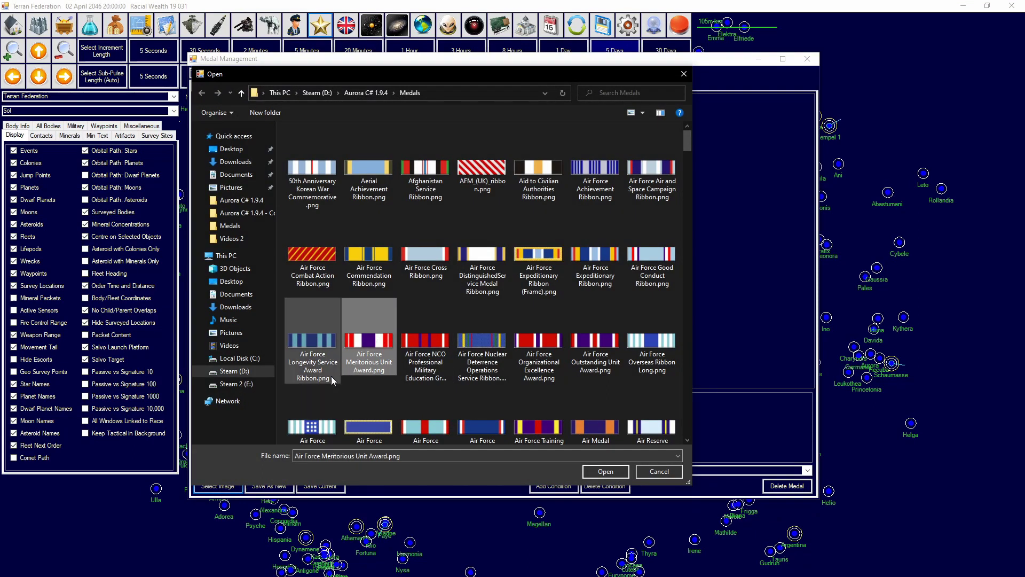
pyautogui.click(683, 75)
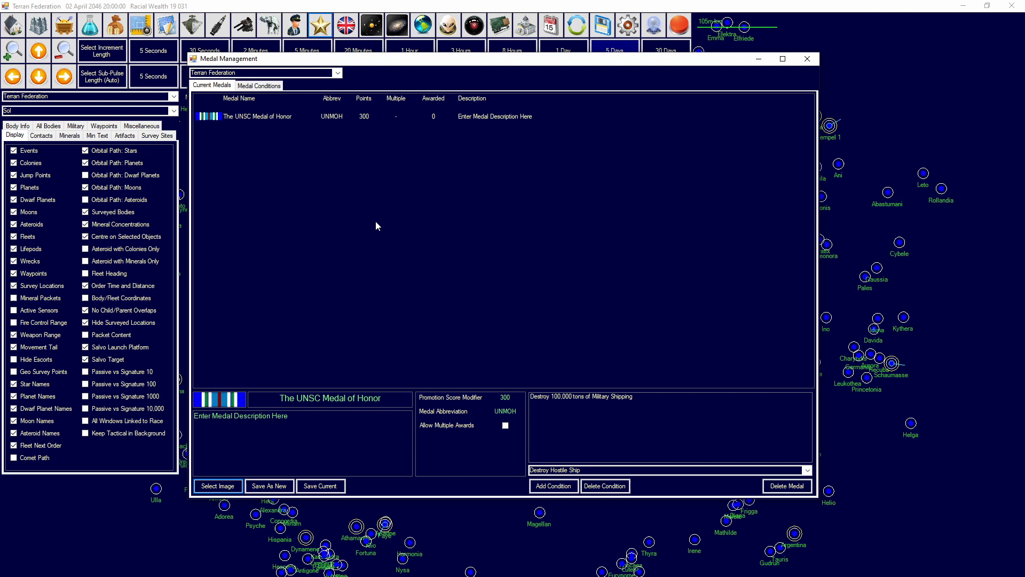
# Step: Close Medal Management and select the second Praefectus Castrorum ground commander in Commanders
pyautogui.click(817, 59)
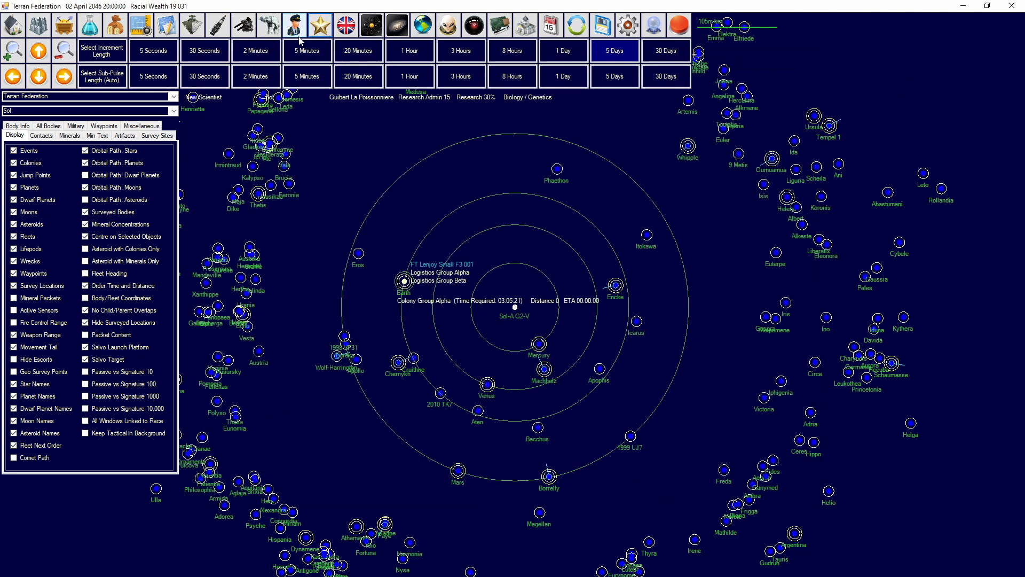
pyautogui.click(294, 25)
pyautogui.click(106, 168)
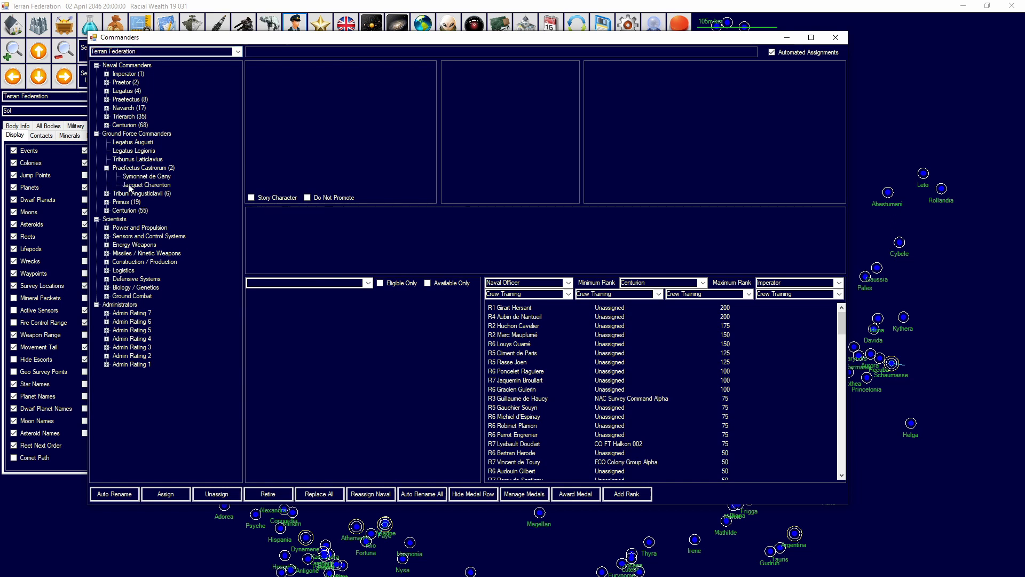
pyautogui.click(146, 185)
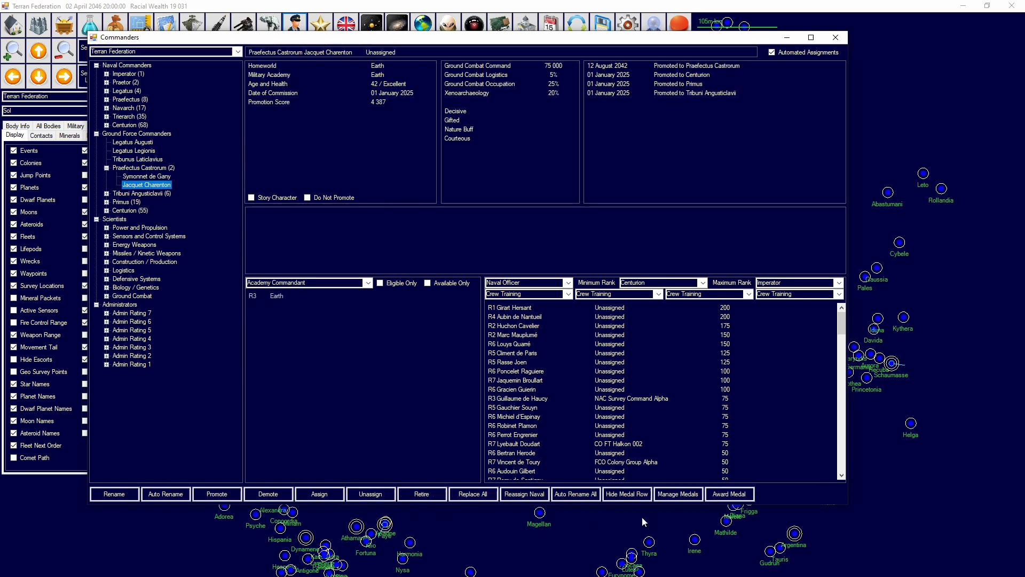
# Step: Pick The UNSC Medal of Honor in the Award Medal dialog, then close it
pyautogui.click(730, 493)
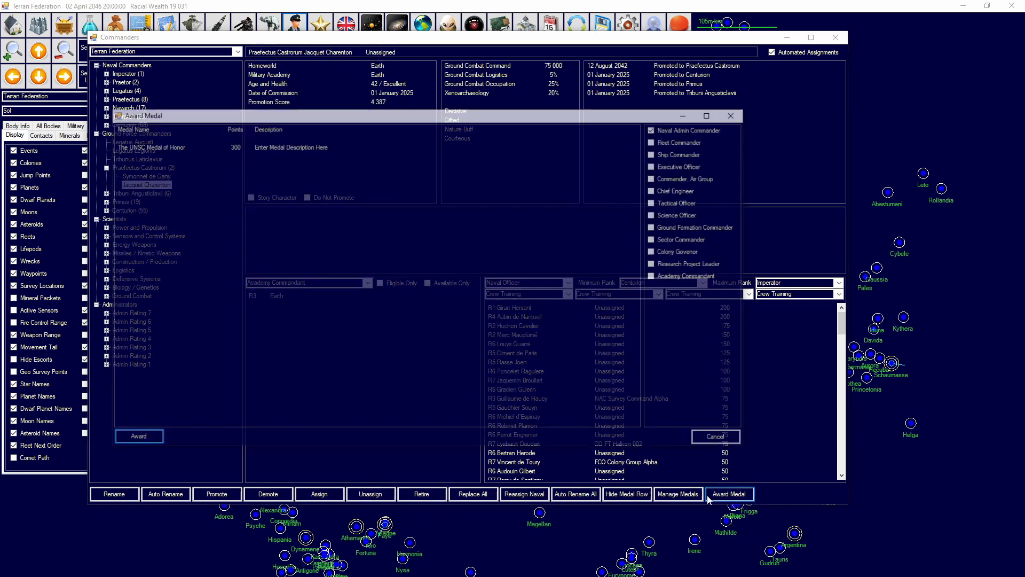
pyautogui.click(170, 146)
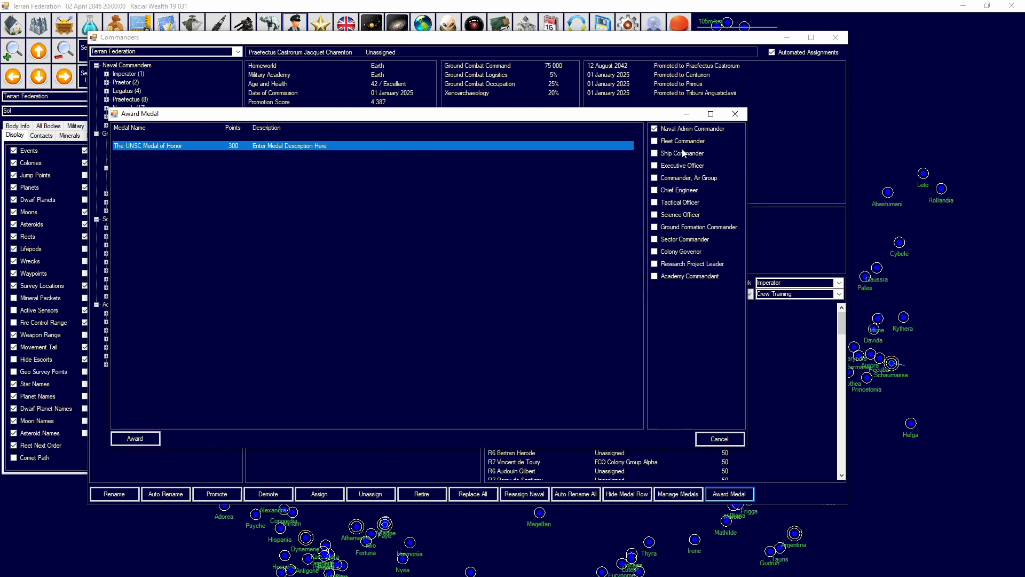
pyautogui.click(735, 114)
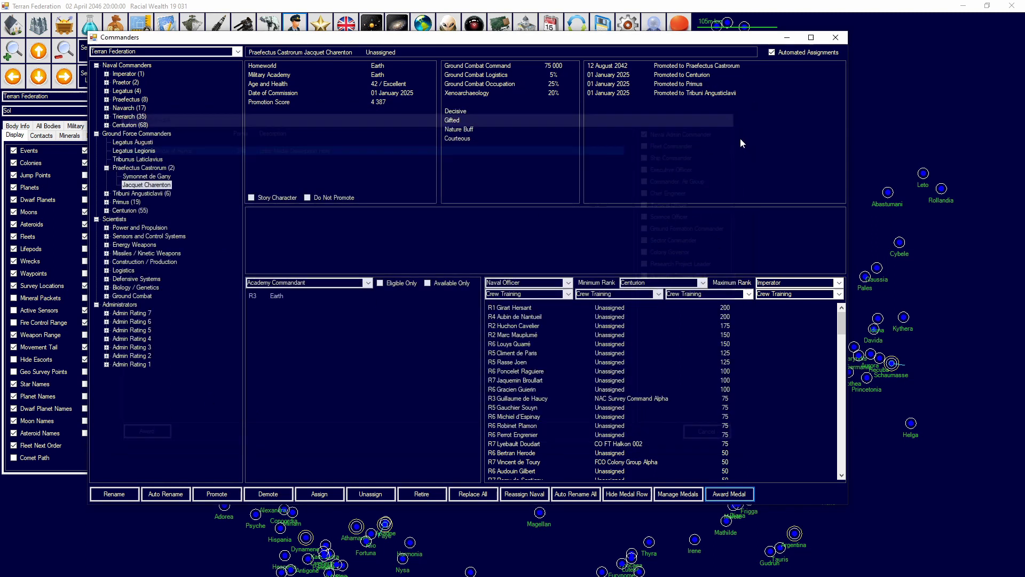